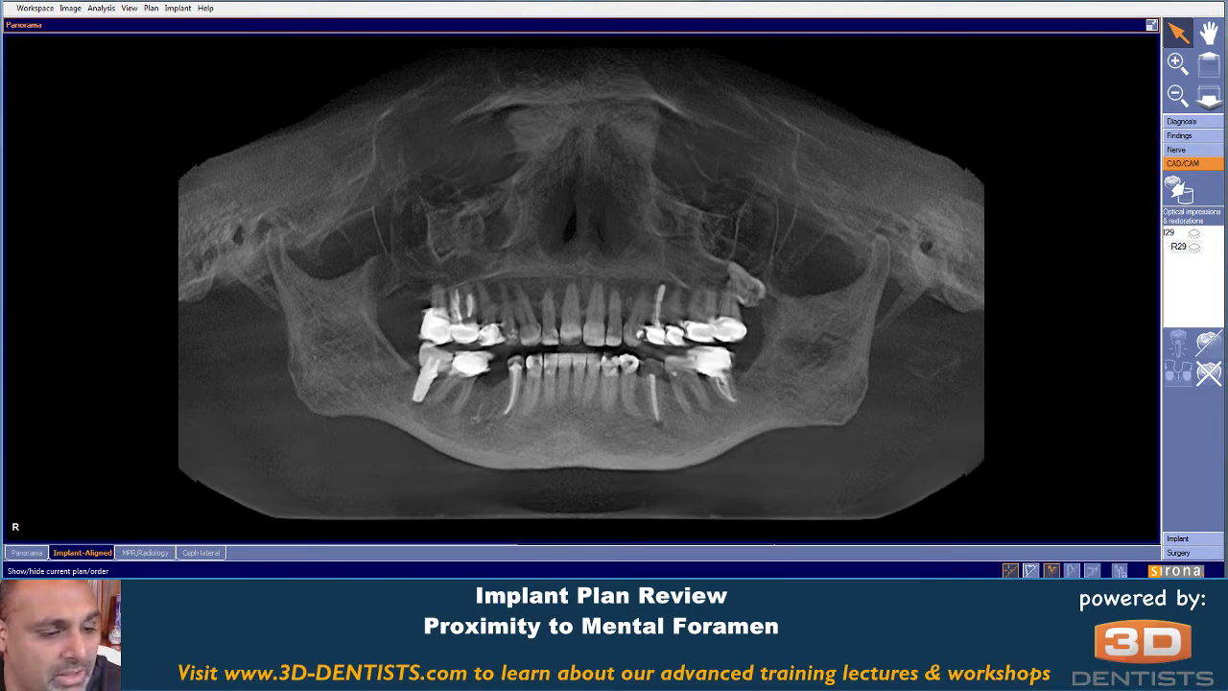
Step: Select R29 and mark the lower molar, premolar and front-tooth regions, then clear the markings
{"action": "left_click", "coordinate": [1186, 247]}
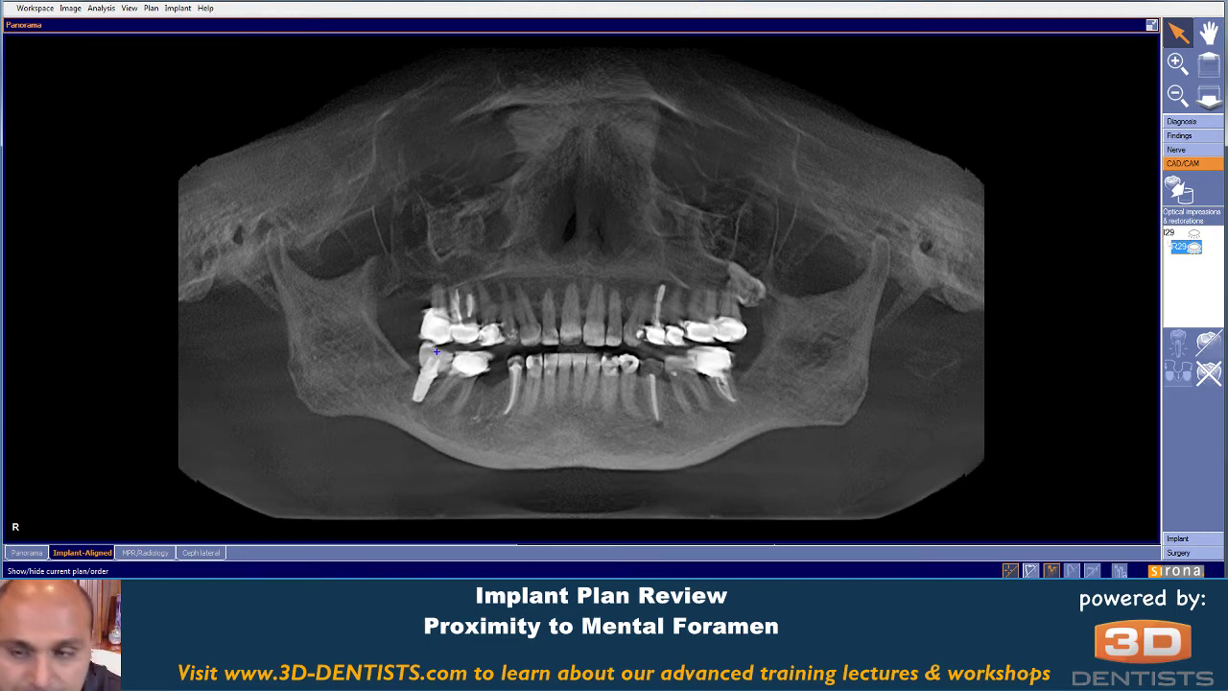
{"action": "mouse_move", "coordinate": [441, 352]}
{"action": "left_mouse_down"}
{"action": "mouse_move", "coordinate": [422, 364]}
{"action": "mouse_move", "coordinate": [485, 355]}
{"action": "mouse_move", "coordinate": [437, 359]}
{"action": "mouse_move", "coordinate": [485, 378]}
{"action": "mouse_move", "coordinate": [522, 362]}
{"action": "left_mouse_up"}
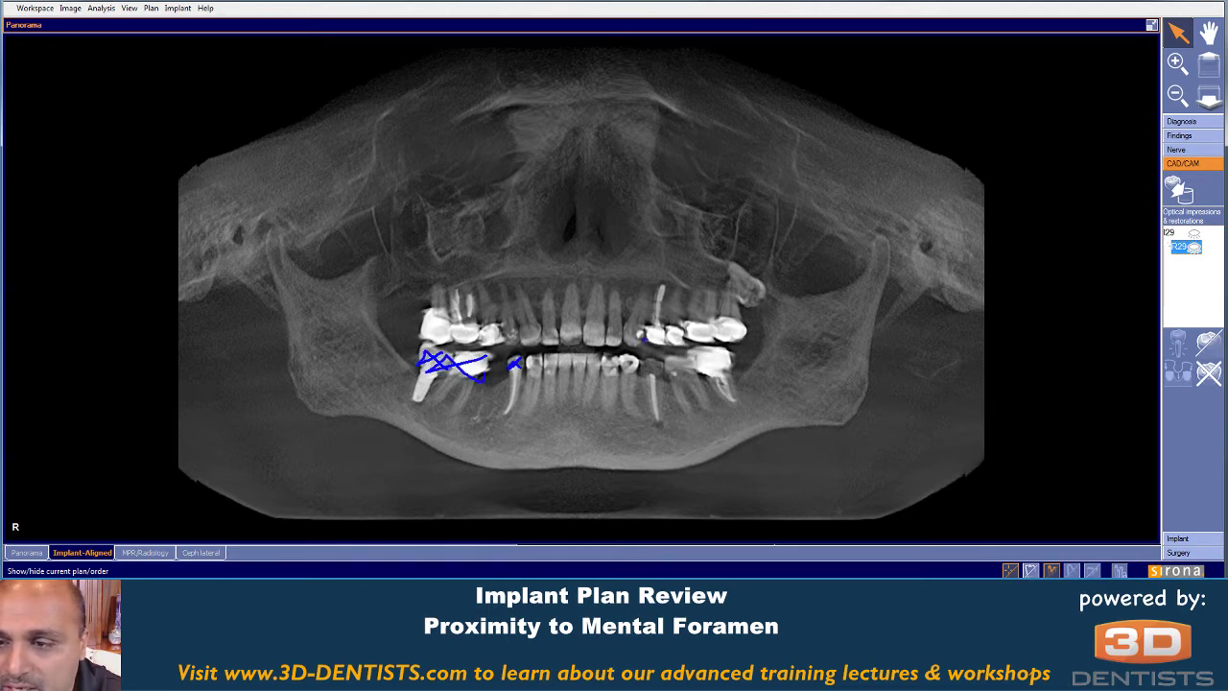
{"action": "left_click_drag", "start_coordinate": [621, 366], "coordinate": [637, 363]}
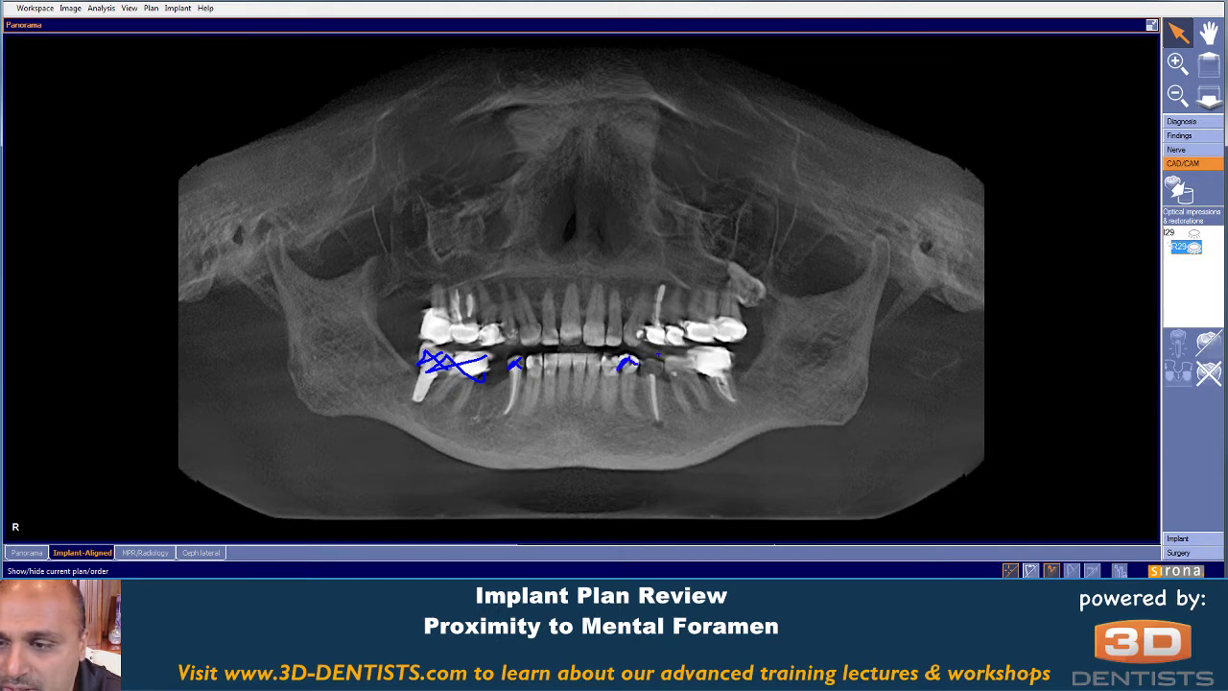
{"action": "mouse_move", "coordinate": [712, 350]}
{"action": "left_mouse_down"}
{"action": "mouse_move", "coordinate": [703, 367]}
{"action": "mouse_move", "coordinate": [726, 362]}
{"action": "mouse_move", "coordinate": [673, 370]}
{"action": "mouse_move", "coordinate": [686, 358]}
{"action": "left_mouse_up"}
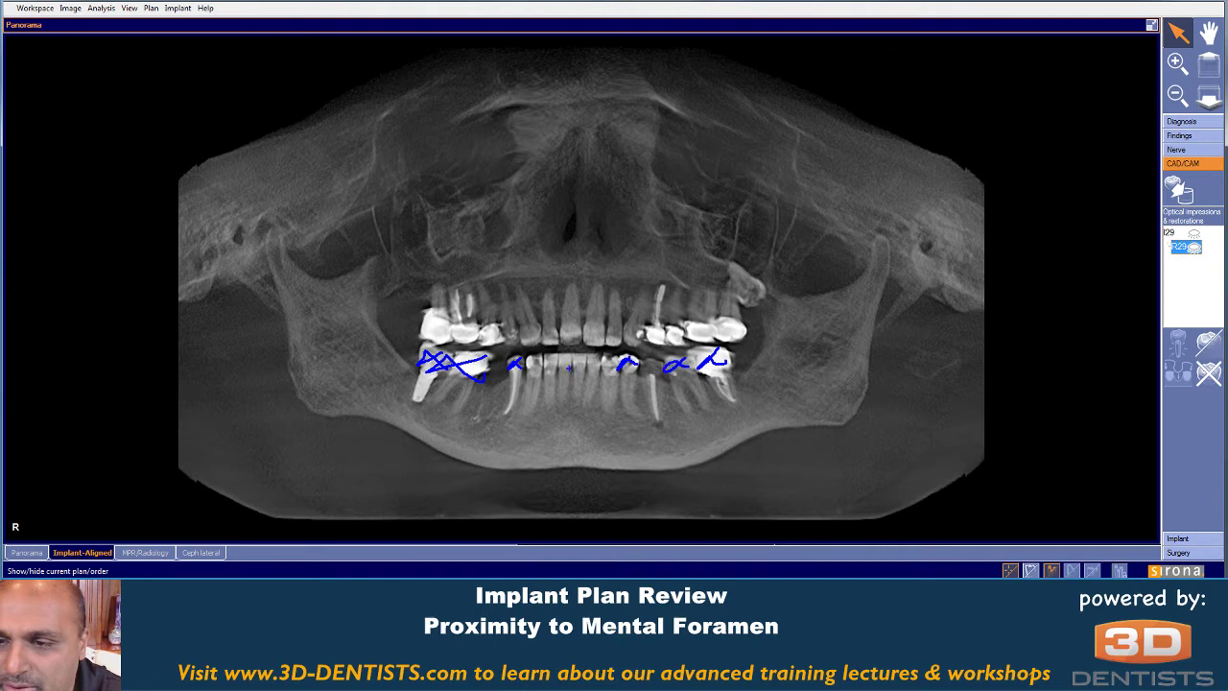
{"action": "mouse_move", "coordinate": [522, 362]}
{"action": "left_mouse_down"}
{"action": "mouse_move", "coordinate": [543, 384]}
{"action": "mouse_move", "coordinate": [612, 363]}
{"action": "mouse_move", "coordinate": [547, 354]}
{"action": "left_mouse_up"}
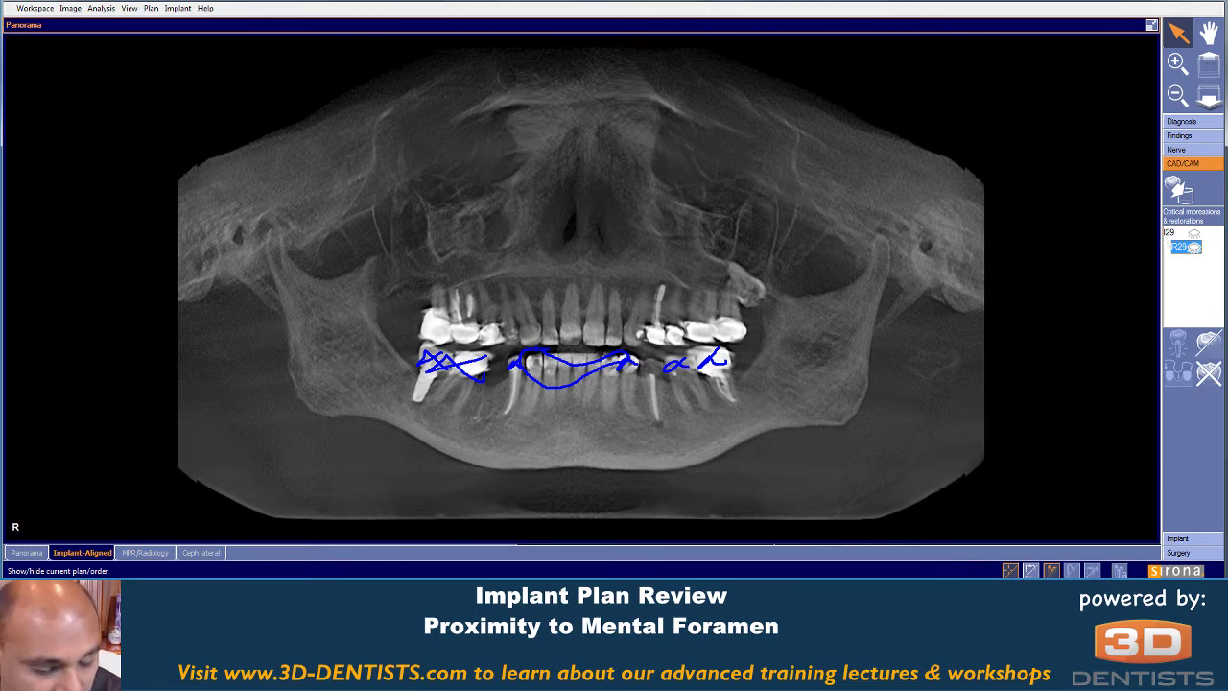
{"action": "key", "text": "Escape"}
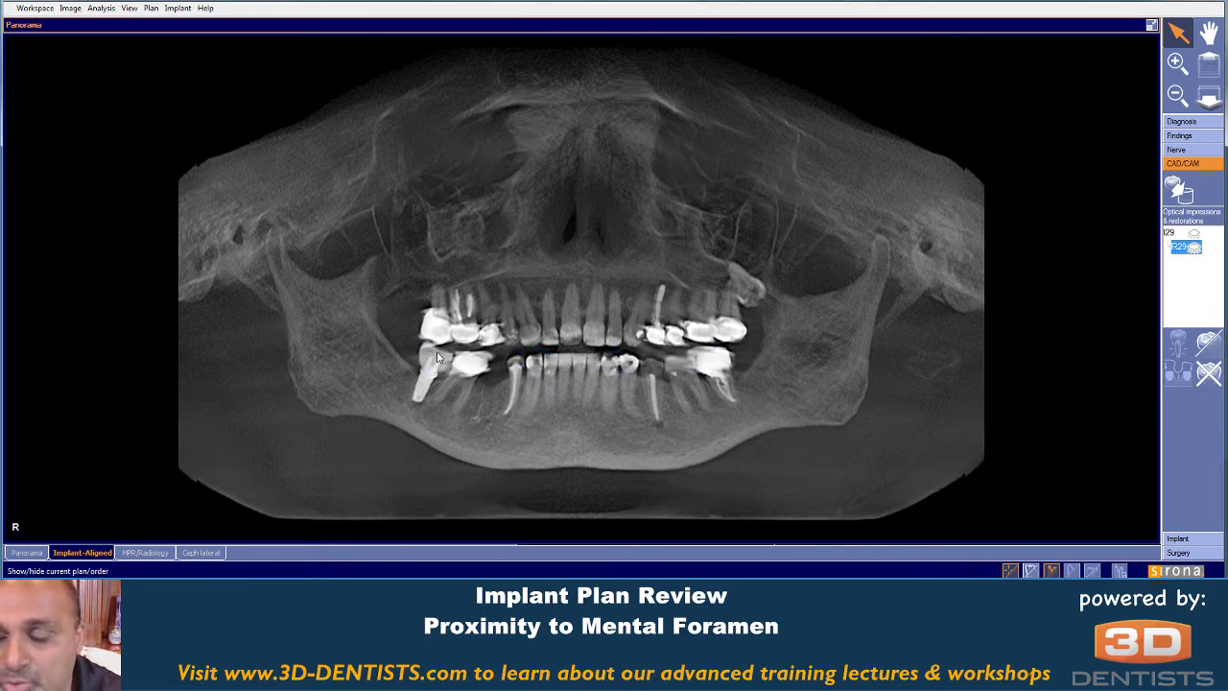
Step: Show the I29 optical impression and the R29 planned crown over the lower teeth
{"action": "left_click", "coordinate": [1195, 238]}
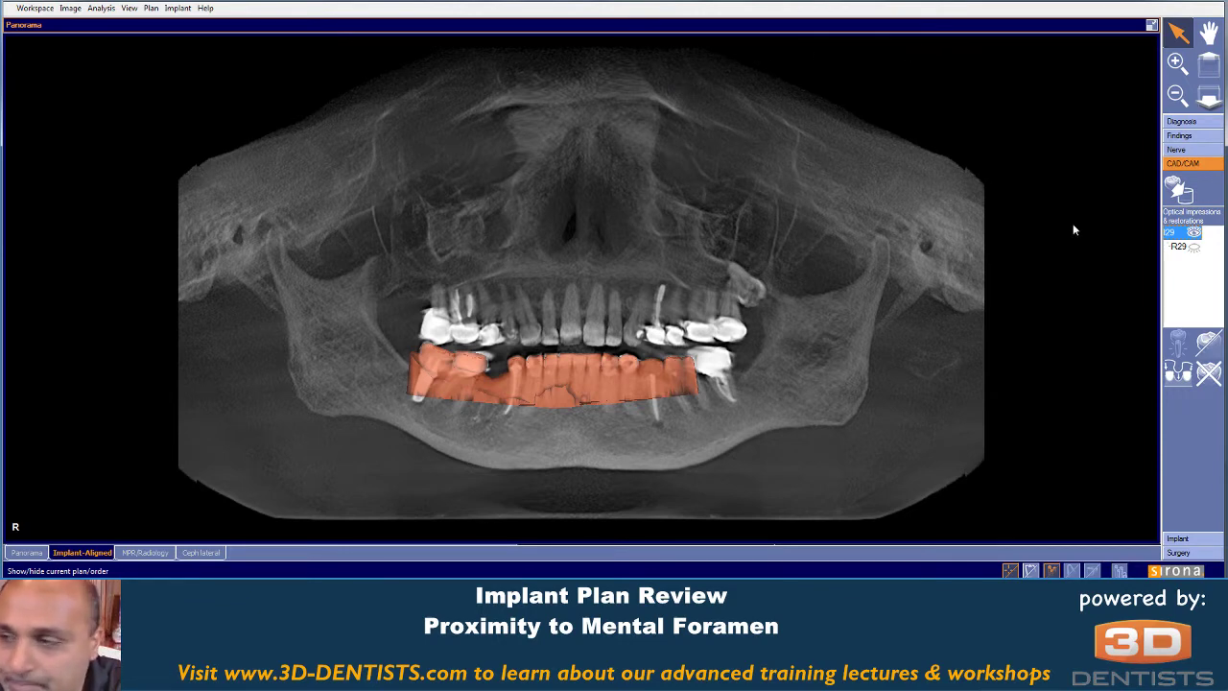
{"action": "left_click", "coordinate": [1182, 247]}
{"action": "left_click", "coordinate": [1194, 246]}
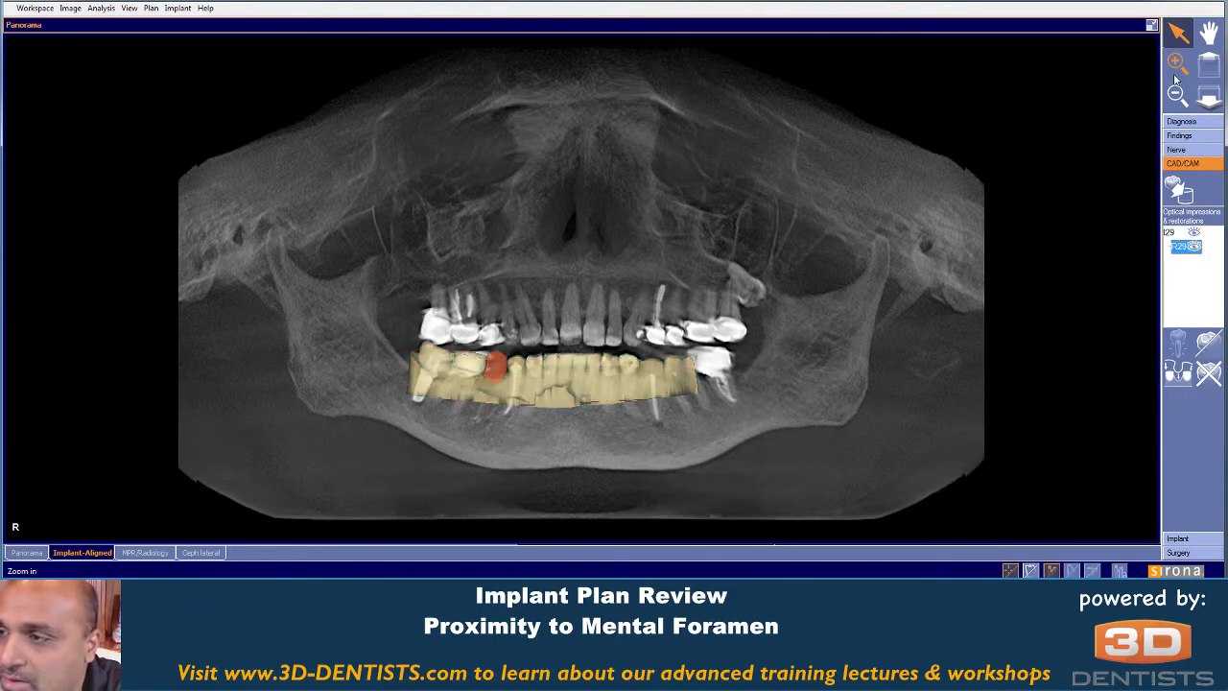
Step: Return to the four-view layout, maximize the 3D pane and rotate the jaw rendering
{"action": "left_click", "coordinate": [1152, 27]}
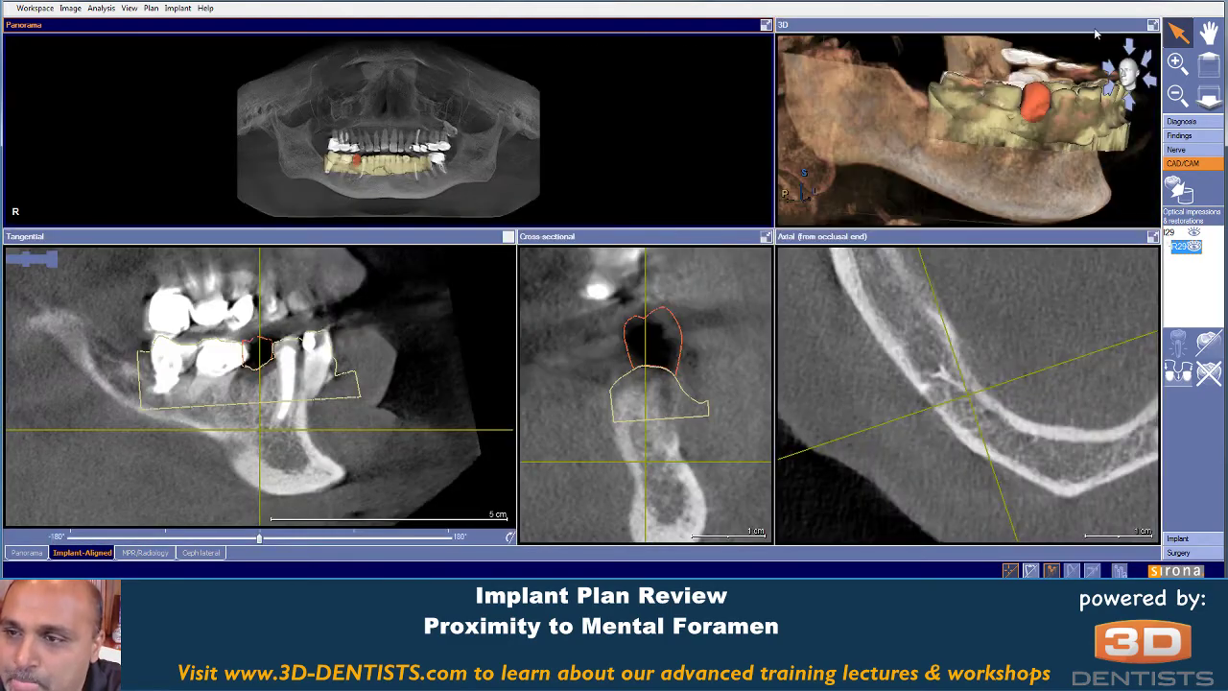
{"action": "left_click", "coordinate": [1153, 24]}
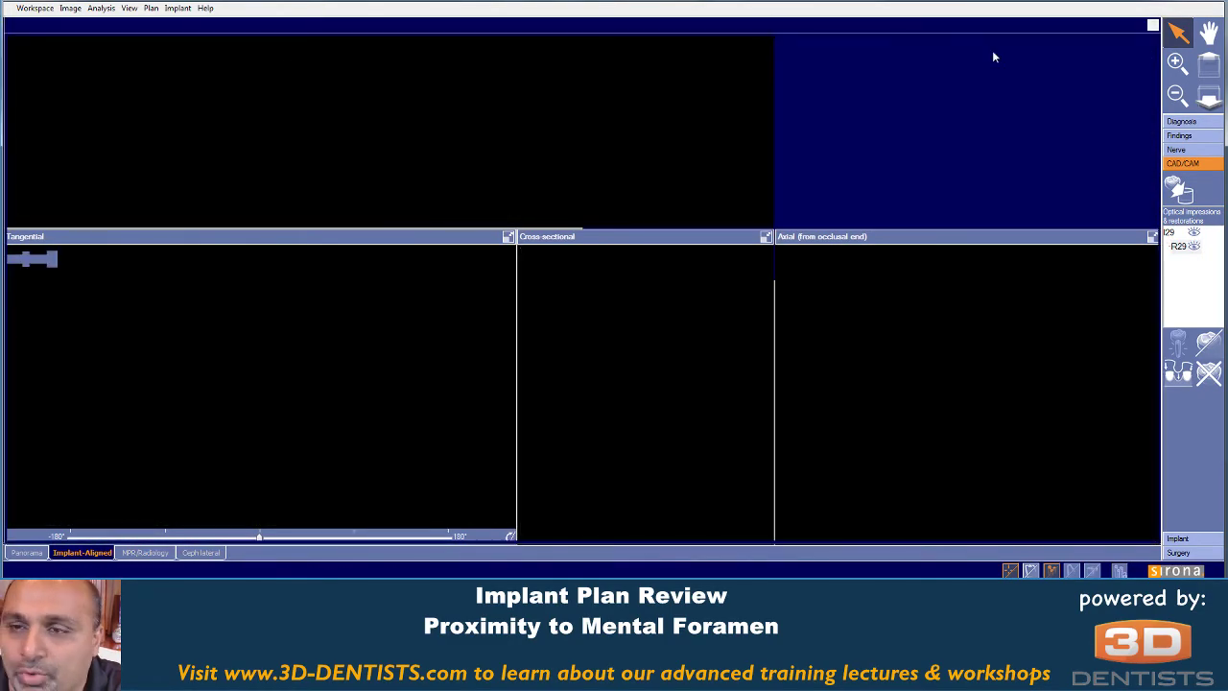
{"action": "left_click_drag", "start_coordinate": [628, 268], "coordinate": [525, 280]}
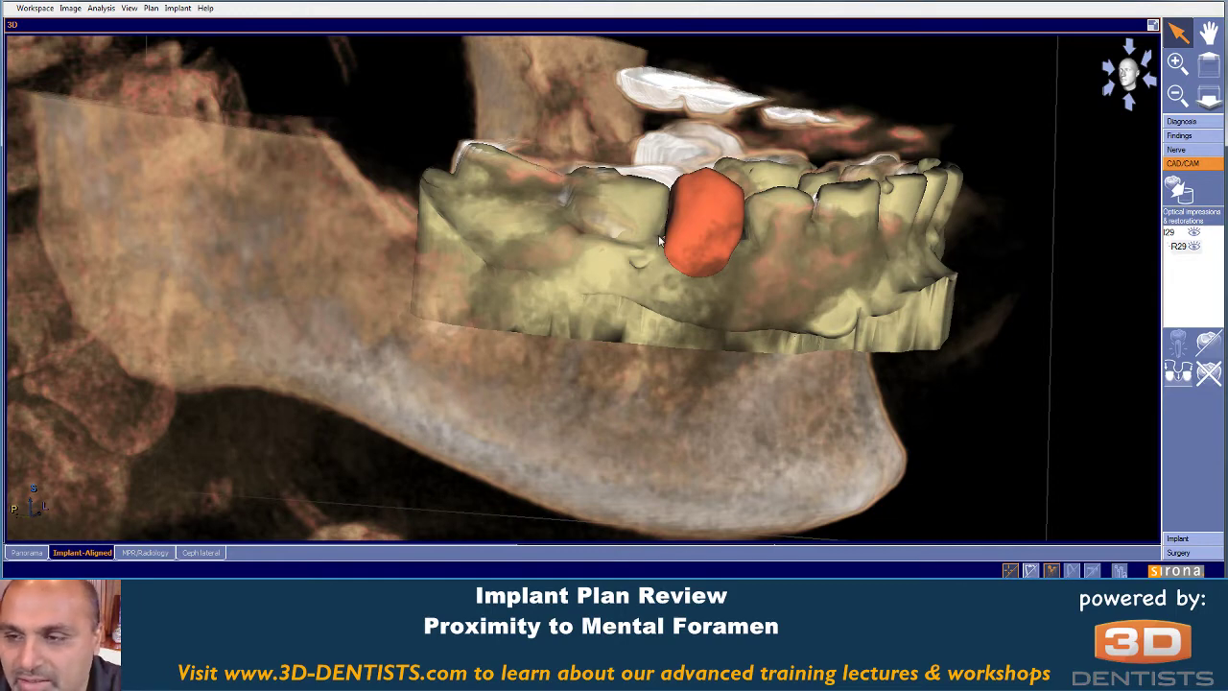
Step: Raise the 3D display threshold to 4095 to hide bone, then rotate to a side view
{"action": "left_click_drag", "start_coordinate": [707, 263], "coordinate": [722, 266]}
{"action": "right_click", "coordinate": [722, 267]}
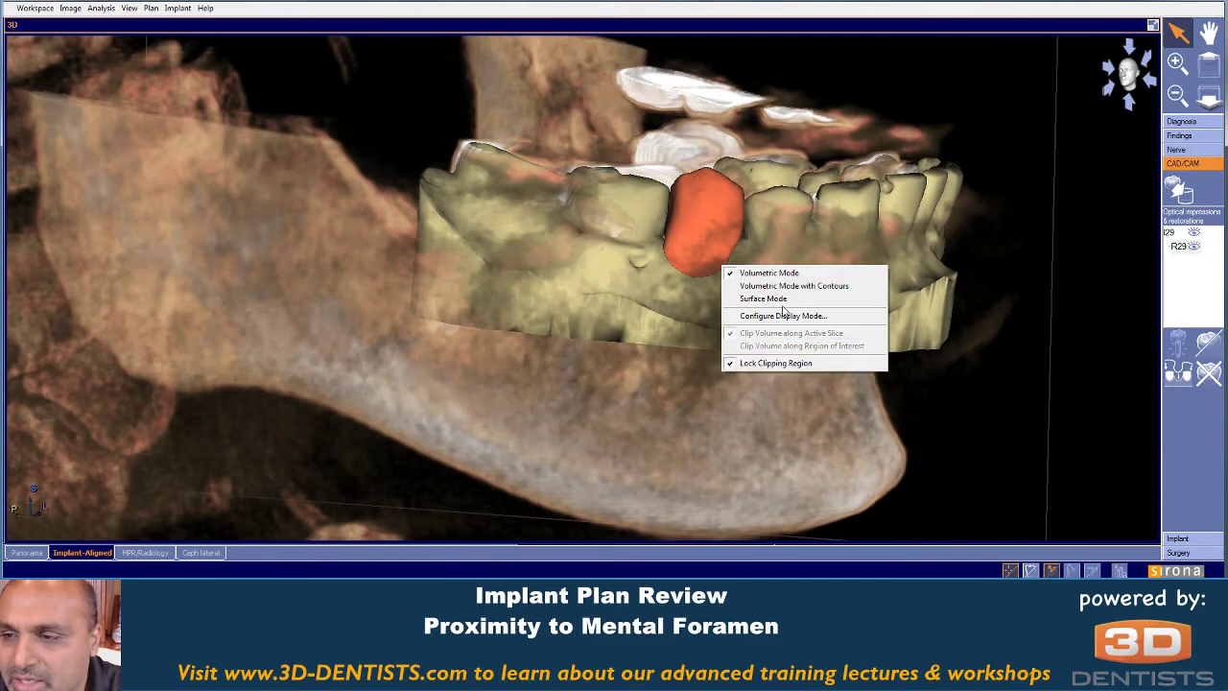
{"action": "left_click", "coordinate": [781, 315]}
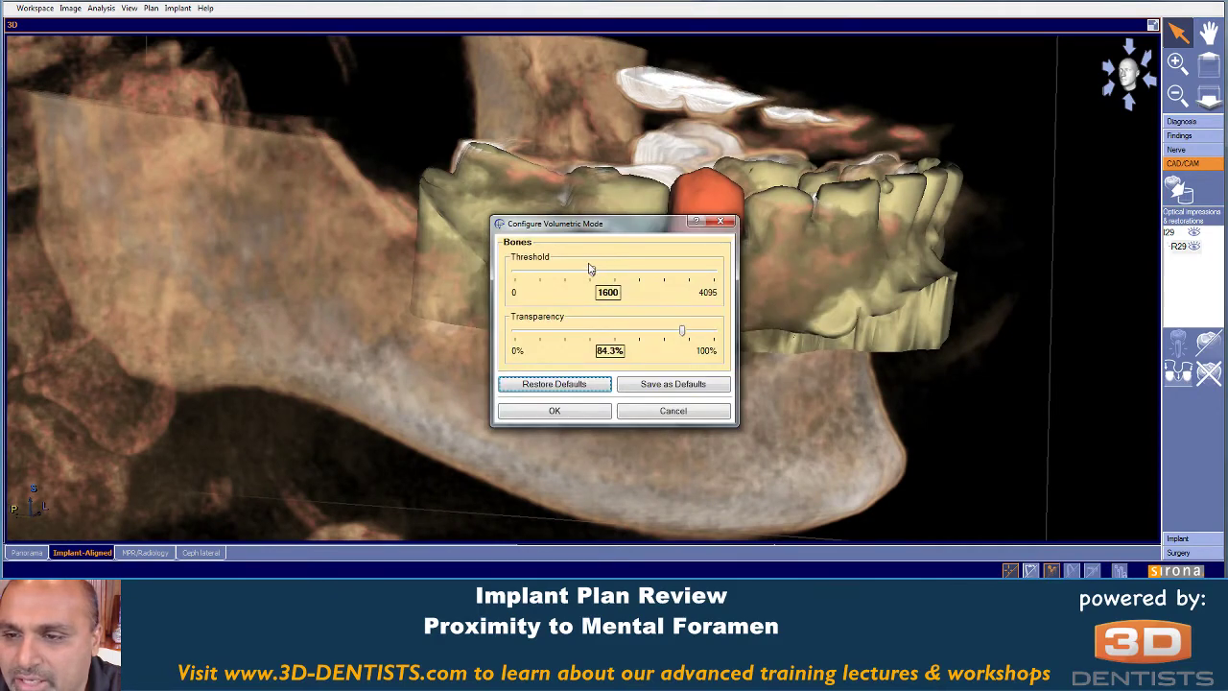
{"action": "left_click_drag", "start_coordinate": [593, 274], "coordinate": [715, 273]}
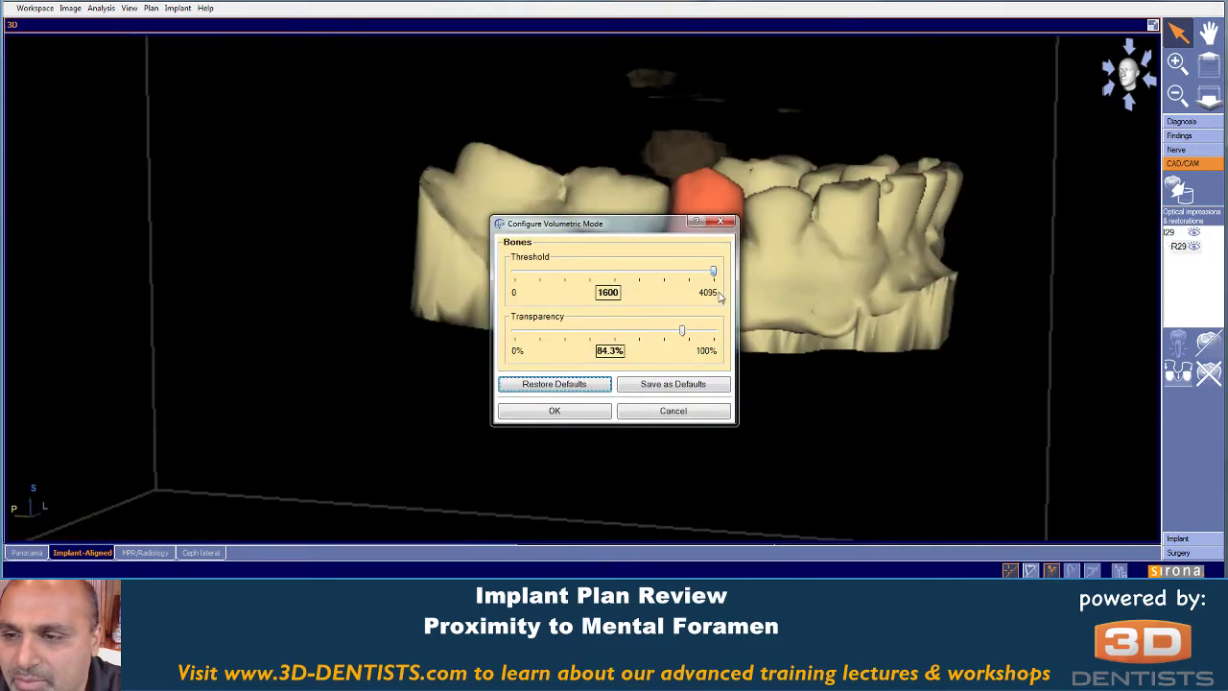
{"action": "left_click", "coordinate": [555, 411]}
{"action": "left_click_drag", "start_coordinate": [663, 273], "coordinate": [553, 227]}
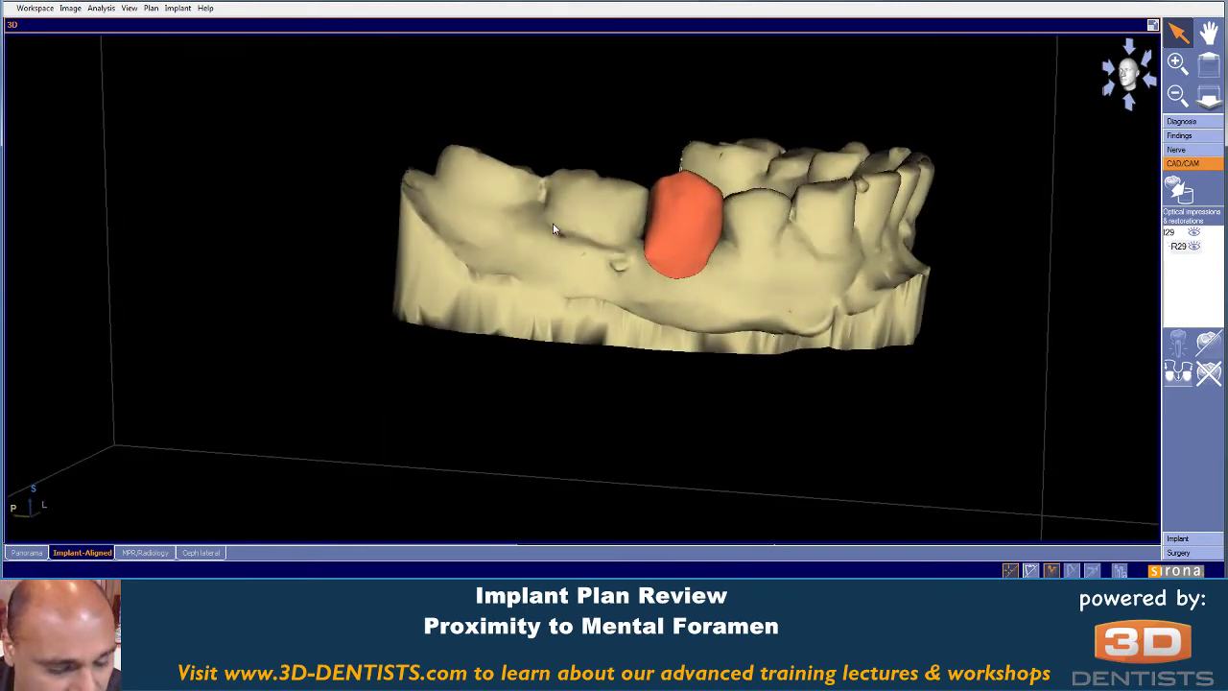
Step: Draw a blue line along the gum line and a yellow line across the crown base
{"action": "mouse_move", "coordinate": [435, 180]}
{"action": "left_mouse_down"}
{"action": "mouse_move", "coordinate": [543, 207]}
{"action": "mouse_move", "coordinate": [557, 229]}
{"action": "mouse_move", "coordinate": [600, 244]}
{"action": "mouse_move", "coordinate": [647, 234]}
{"action": "mouse_move", "coordinate": [651, 259]}
{"action": "mouse_move", "coordinate": [676, 277]}
{"action": "mouse_move", "coordinate": [699, 278]}
{"action": "mouse_move", "coordinate": [718, 245]}
{"action": "mouse_move", "coordinate": [778, 248]}
{"action": "mouse_move", "coordinate": [791, 227]}
{"action": "mouse_move", "coordinate": [807, 249]}
{"action": "mouse_move", "coordinate": [854, 238]}
{"action": "left_mouse_up"}
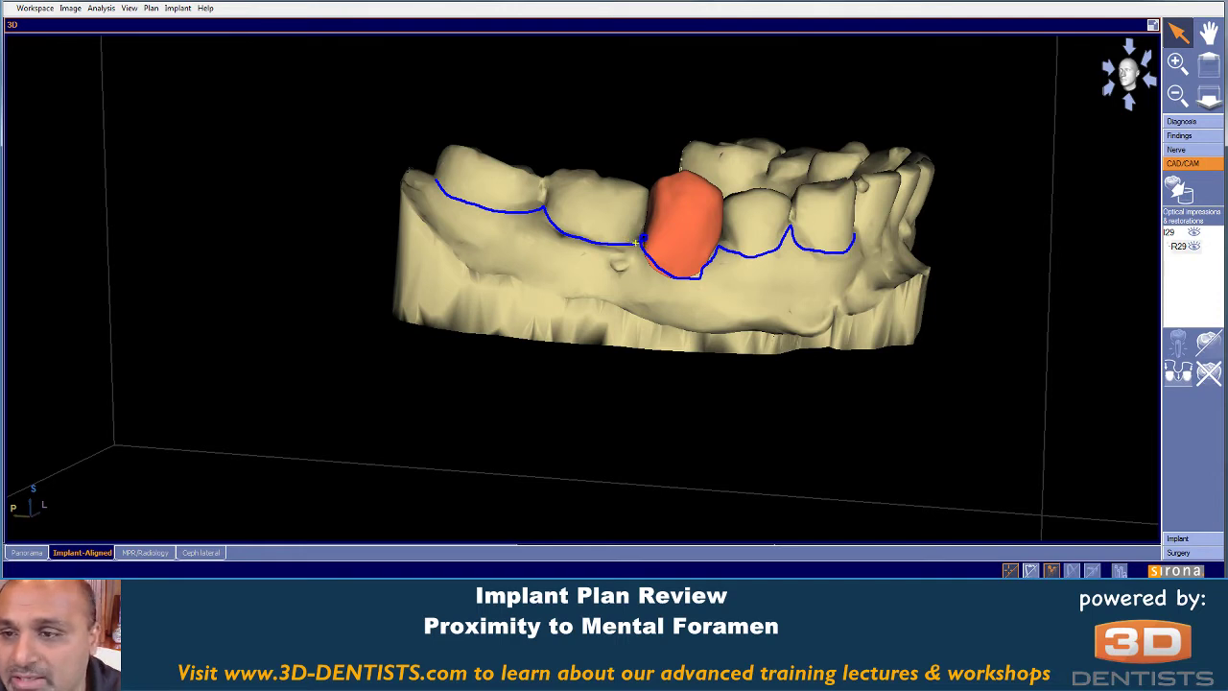
{"action": "mouse_move", "coordinate": [603, 244]}
{"action": "left_mouse_down"}
{"action": "mouse_move", "coordinate": [694, 262]}
{"action": "mouse_move", "coordinate": [795, 243]}
{"action": "left_mouse_up"}
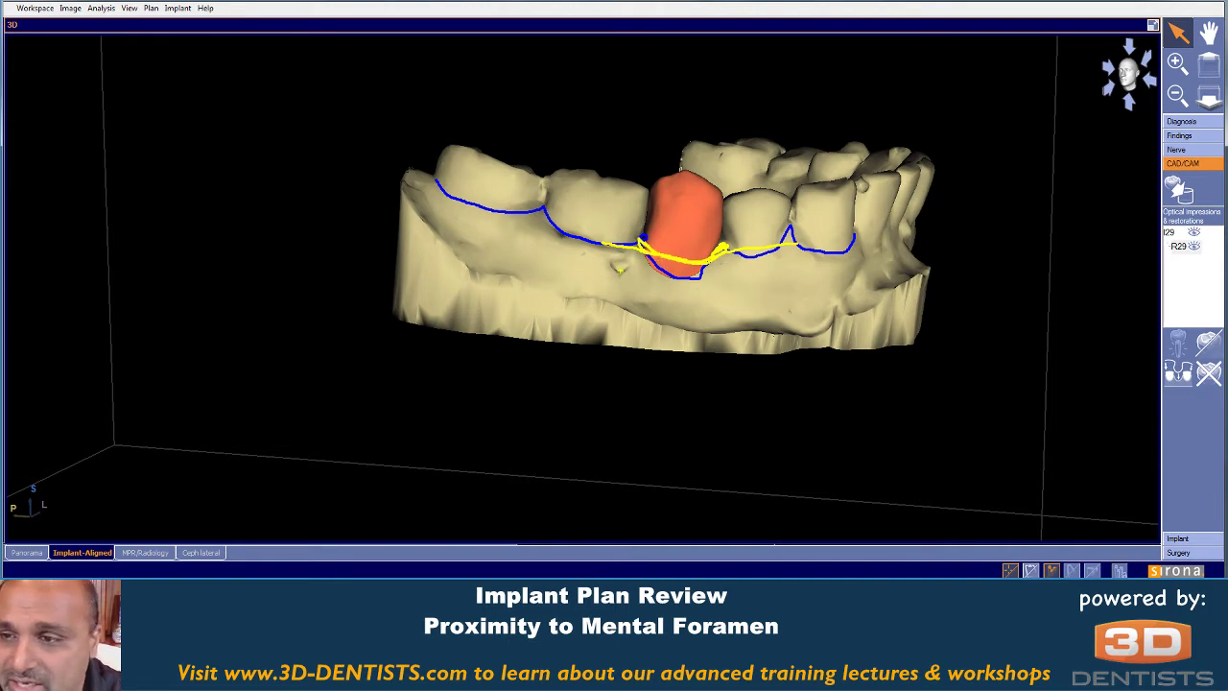
Step: Add yellow marks below the crown, on the left molars and adjacent tooth, then clear all annotations
{"action": "mouse_move", "coordinate": [641, 264]}
{"action": "left_mouse_down"}
{"action": "mouse_move", "coordinate": [683, 289]}
{"action": "mouse_move", "coordinate": [705, 274]}
{"action": "left_mouse_up"}
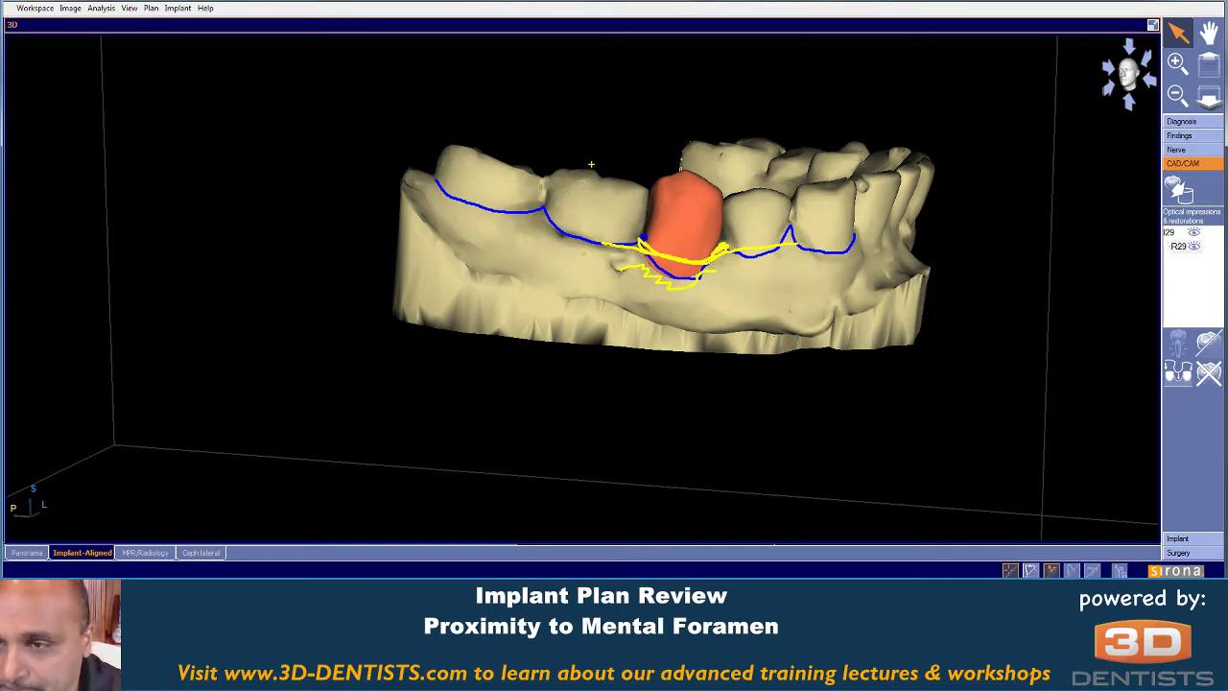
{"action": "mouse_move", "coordinate": [465, 146]}
{"action": "left_mouse_down"}
{"action": "mouse_move", "coordinate": [526, 174]}
{"action": "mouse_move", "coordinate": [637, 188]}
{"action": "left_mouse_up"}
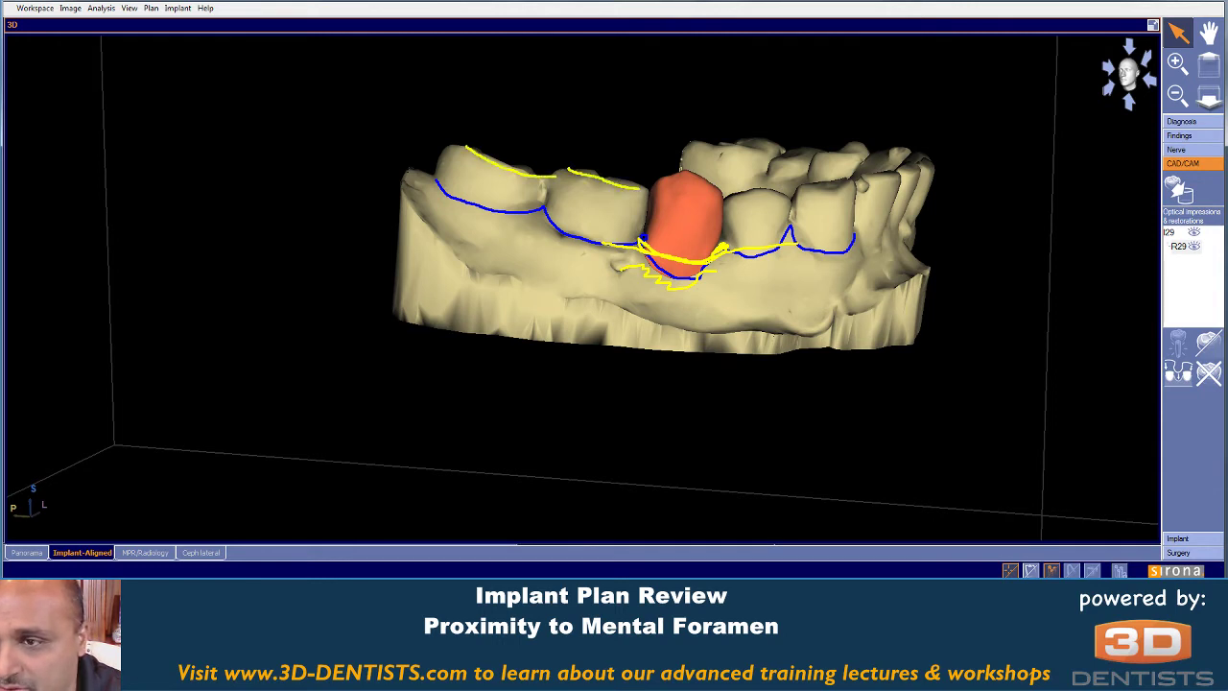
{"action": "mouse_move", "coordinate": [726, 202]}
{"action": "left_mouse_down"}
{"action": "mouse_move", "coordinate": [774, 179]}
{"action": "mouse_move", "coordinate": [792, 195]}
{"action": "mouse_move", "coordinate": [669, 204]}
{"action": "mouse_move", "coordinate": [569, 171]}
{"action": "mouse_move", "coordinate": [710, 188]}
{"action": "left_mouse_up"}
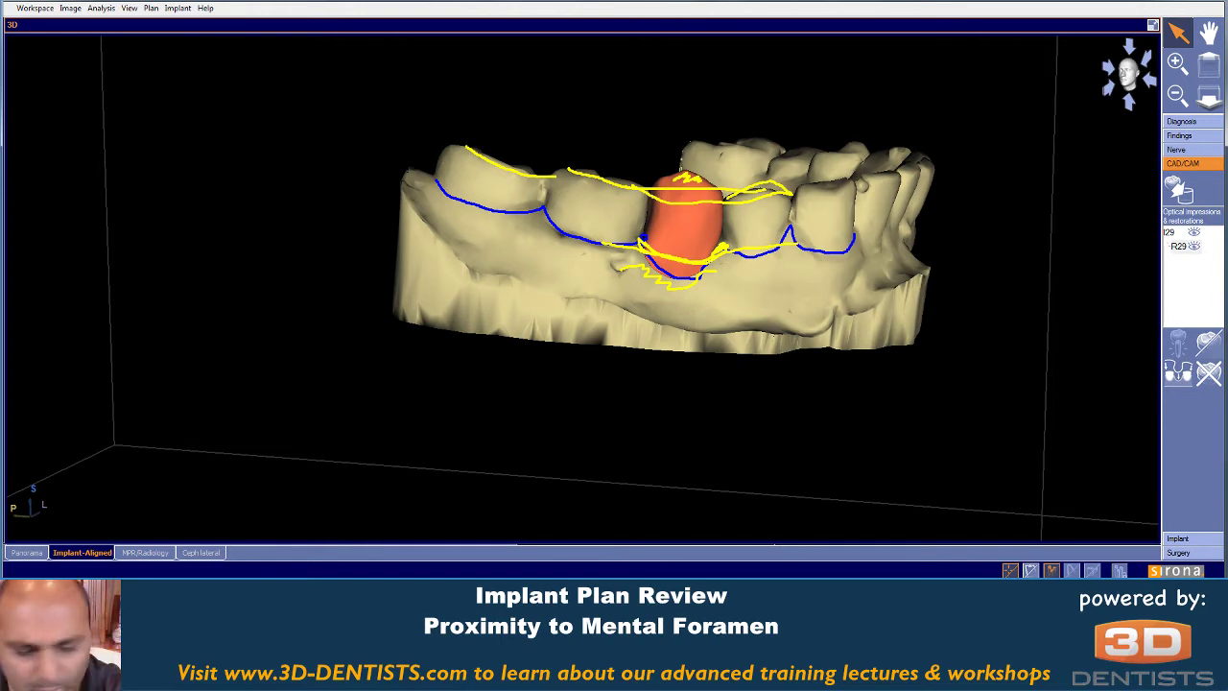
{"action": "key", "text": "Escape"}
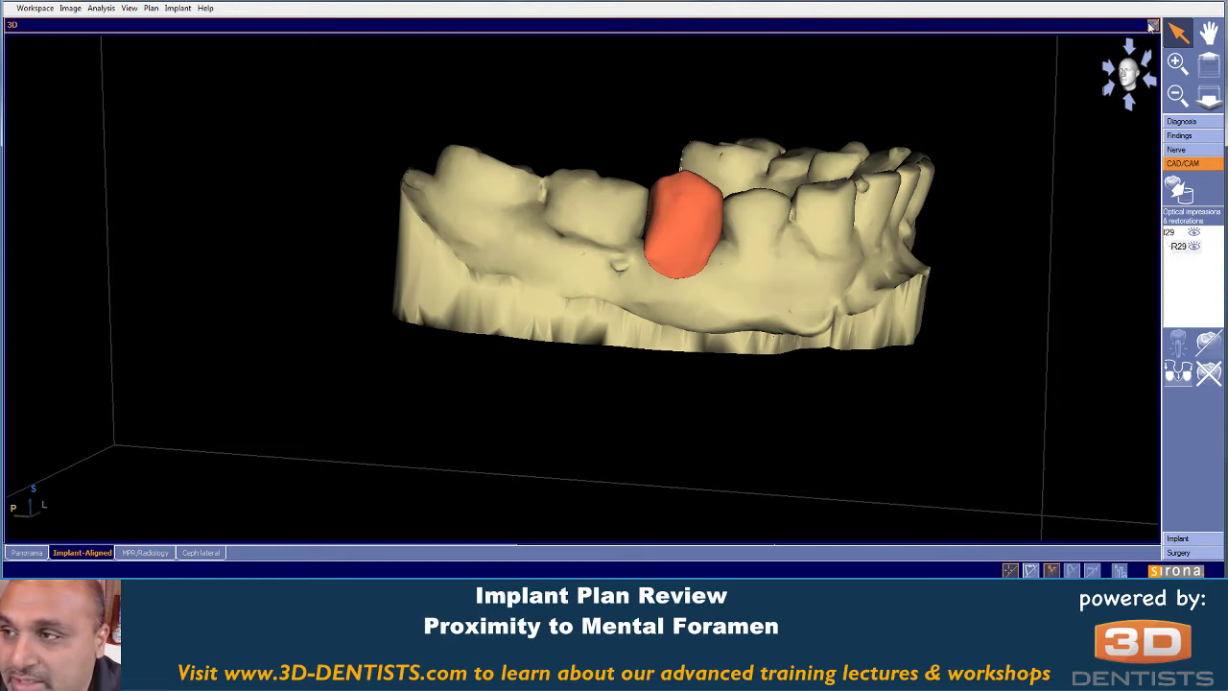
Step: Restore the four-view layout and set planned implant 29's diameter to 3.3/3.3 in the Implant panel
{"action": "left_click", "coordinate": [1153, 24]}
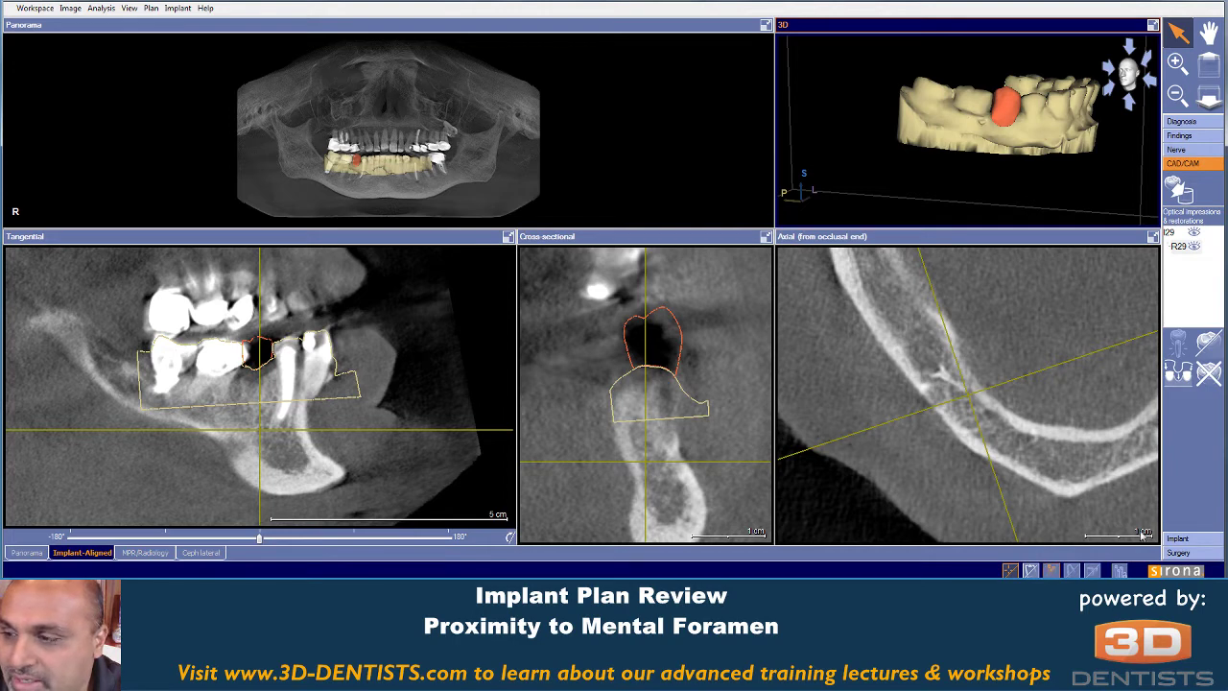
{"action": "left_click", "coordinate": [1179, 541]}
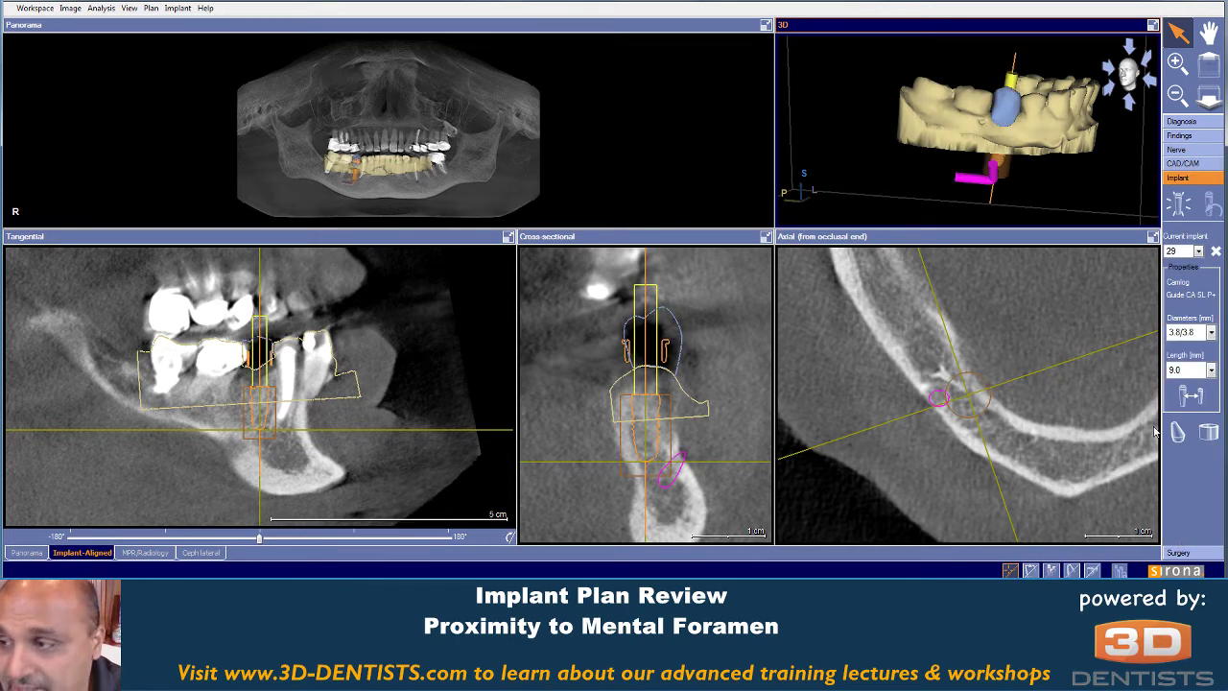
{"action": "left_click", "coordinate": [1190, 372]}
{"action": "left_click", "coordinate": [1190, 374]}
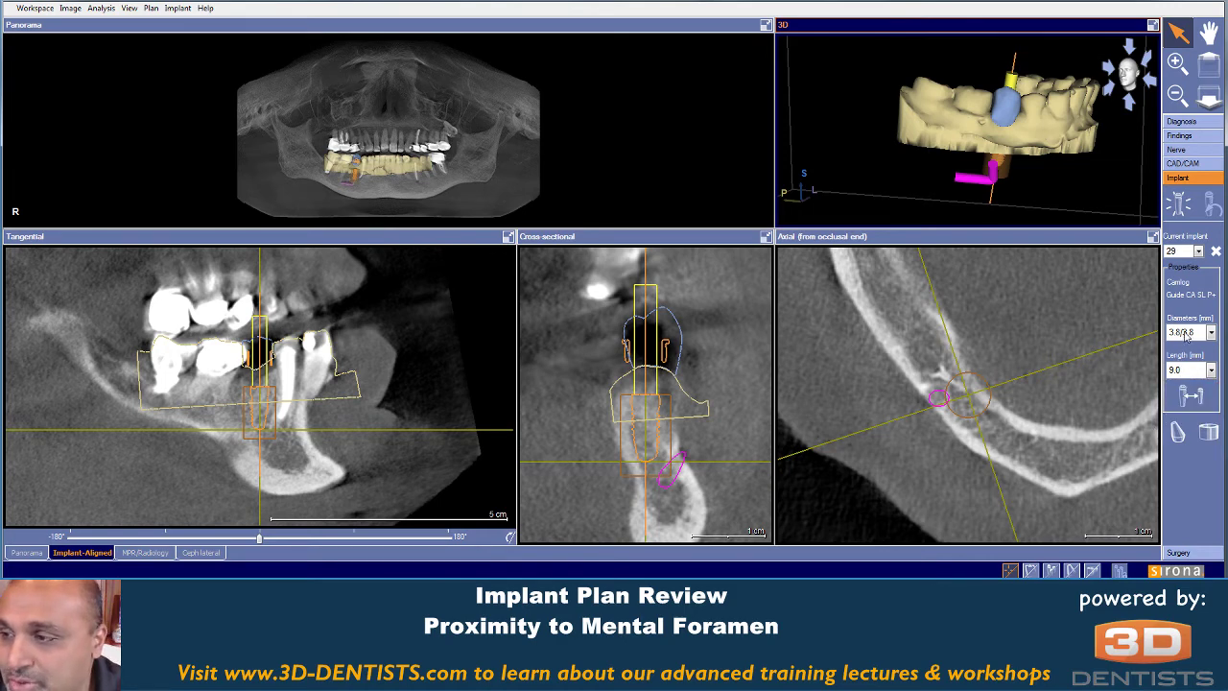
{"action": "left_click", "coordinate": [1187, 334]}
{"action": "left_click", "coordinate": [1184, 347]}
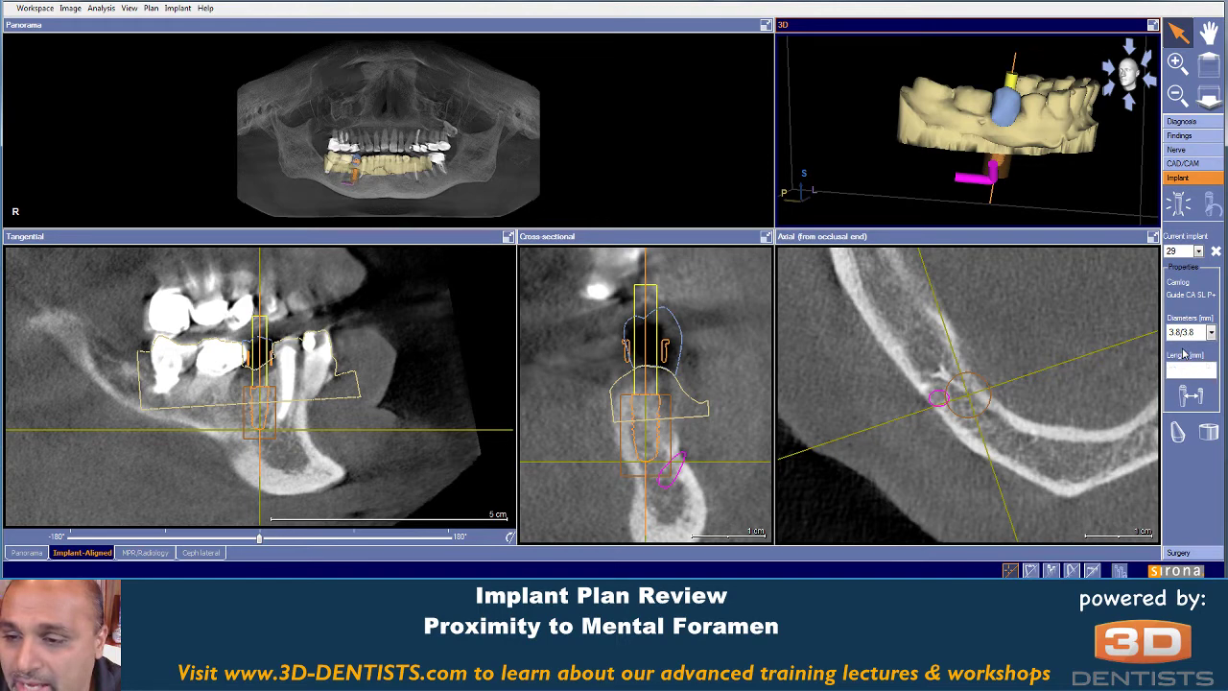
{"action": "left_click", "coordinate": [1190, 332]}
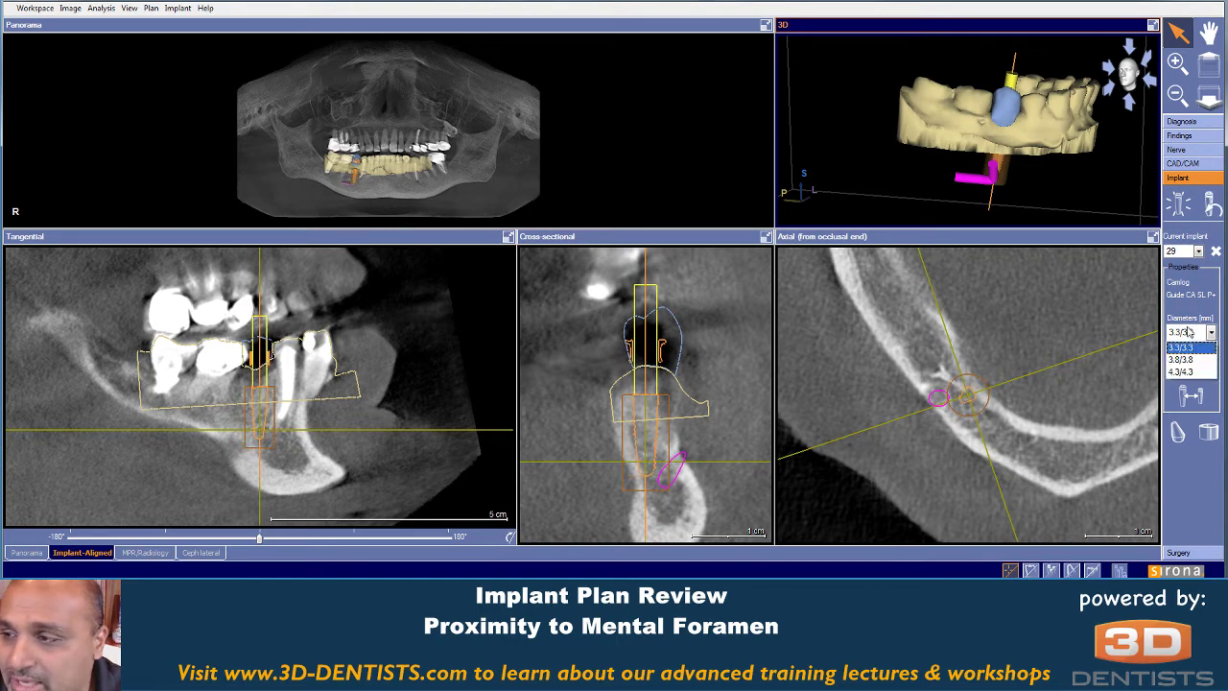